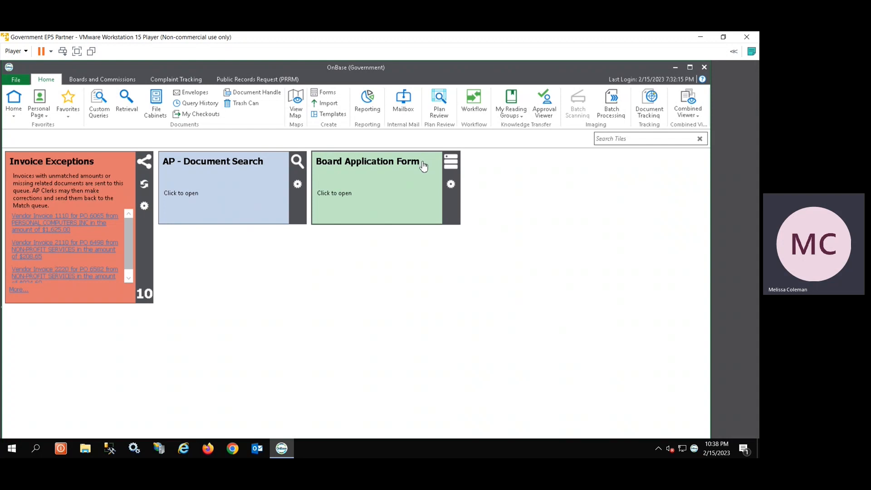
Stack AP - Document Search above Board Application Form in the second column's lower two rows, and recolor the AP - Document Search tile light red.
{"action": "left_click_drag", "start_coordinate": [422, 164], "coordinate": [273, 318]}
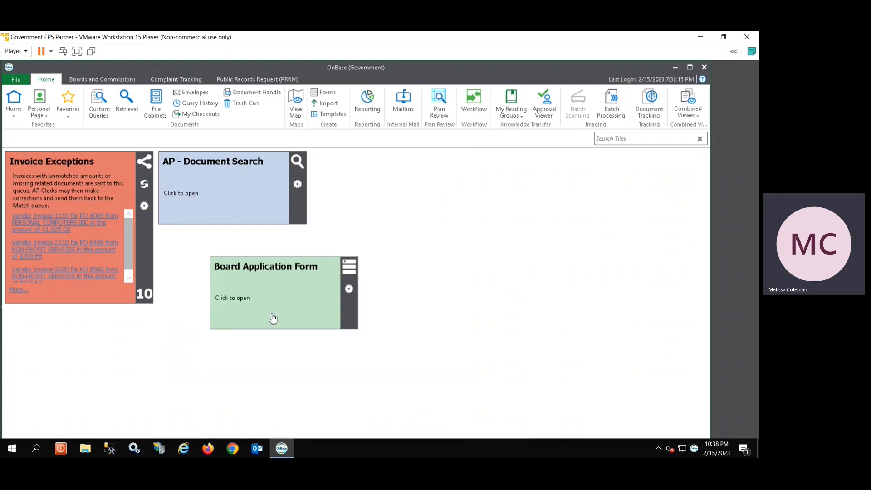
{"action": "left_click_drag", "start_coordinate": [260, 166], "coordinate": [257, 247]}
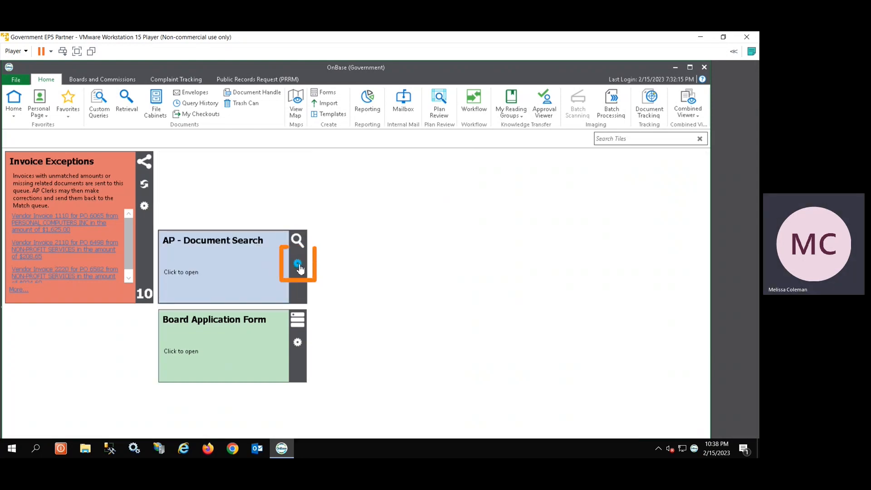
{"action": "left_click", "coordinate": [298, 264]}
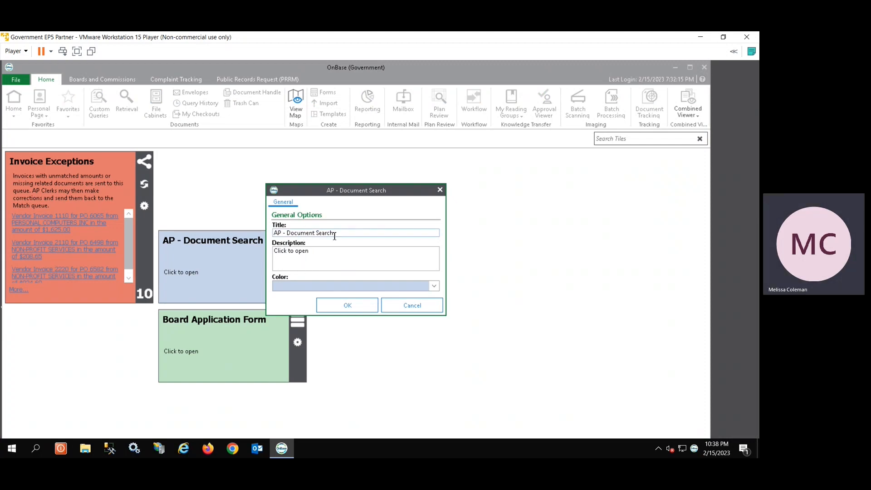
{"action": "left_click", "coordinate": [435, 287]}
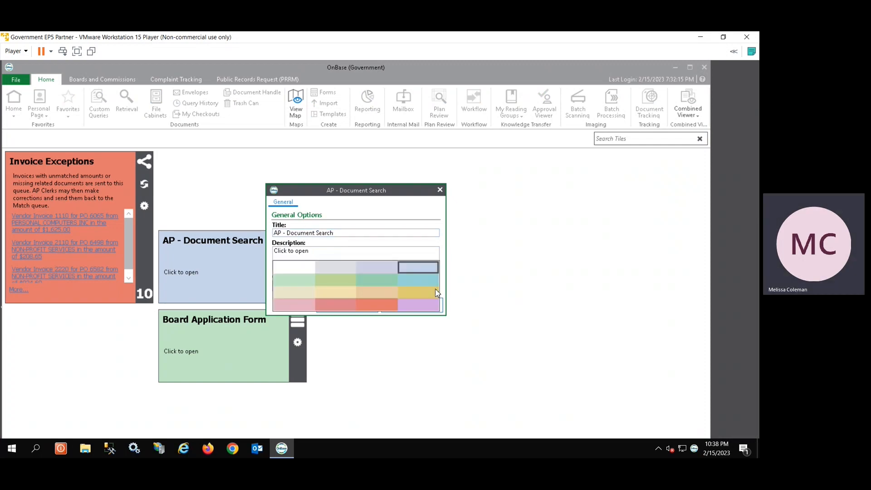
{"action": "left_click", "coordinate": [346, 306]}
{"action": "left_click", "coordinate": [362, 309]}
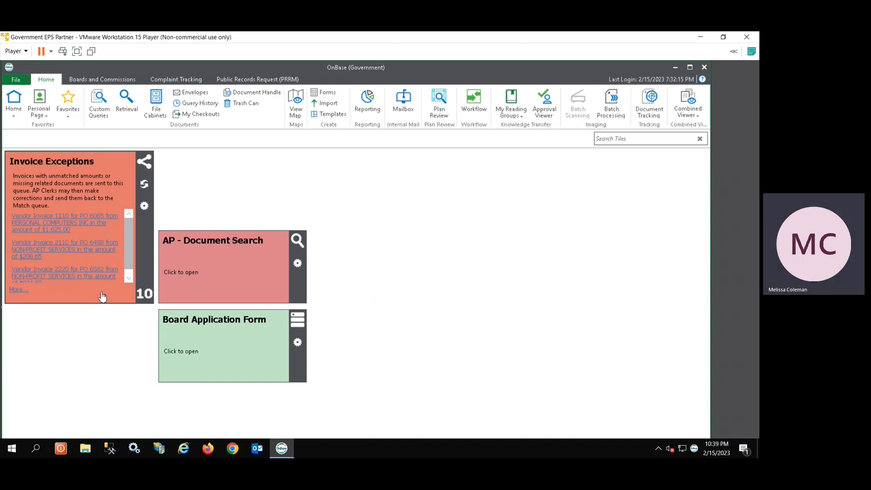
Refresh the Invoice Exceptions tile, and view the AP - Document Search query from its tile before closing it.
{"action": "left_click", "coordinate": [145, 185]}
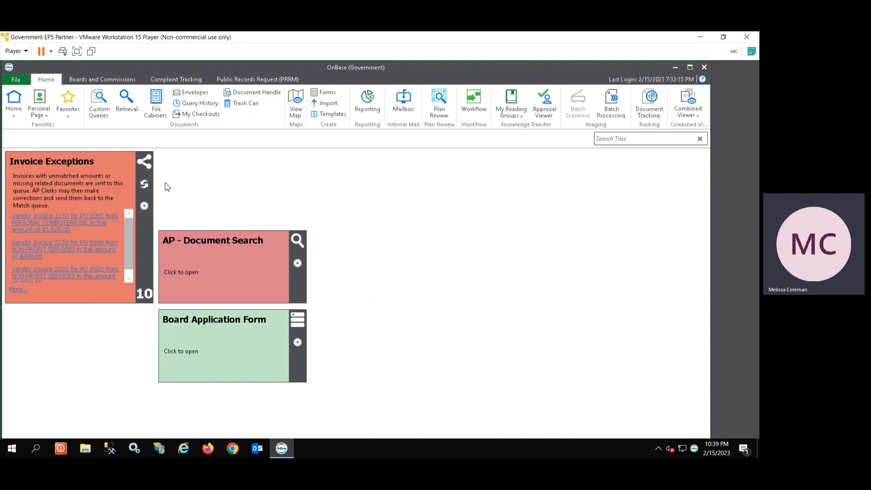
{"action": "left_click", "coordinate": [230, 245]}
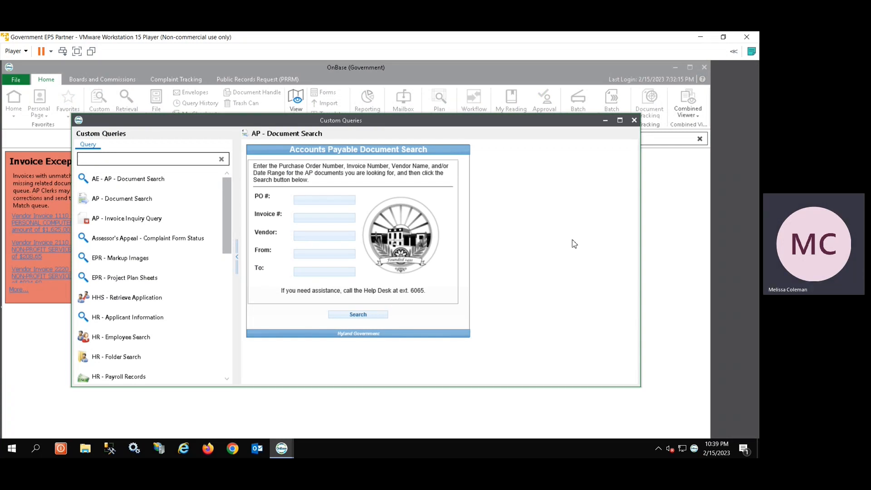
{"action": "left_click", "coordinate": [634, 120]}
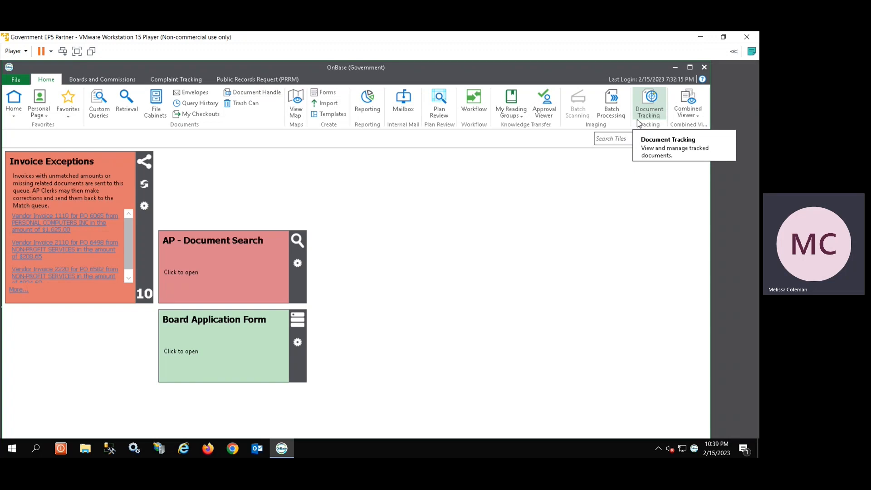
Add the Search All Approved Plan Documents custom query layout to the Personal Page.
{"action": "left_click", "coordinate": [103, 101]}
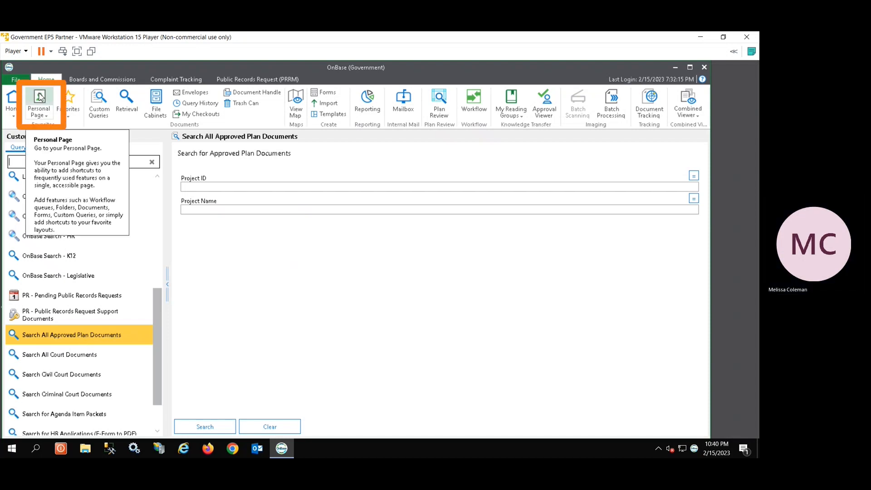
{"action": "left_click", "coordinate": [44, 117]}
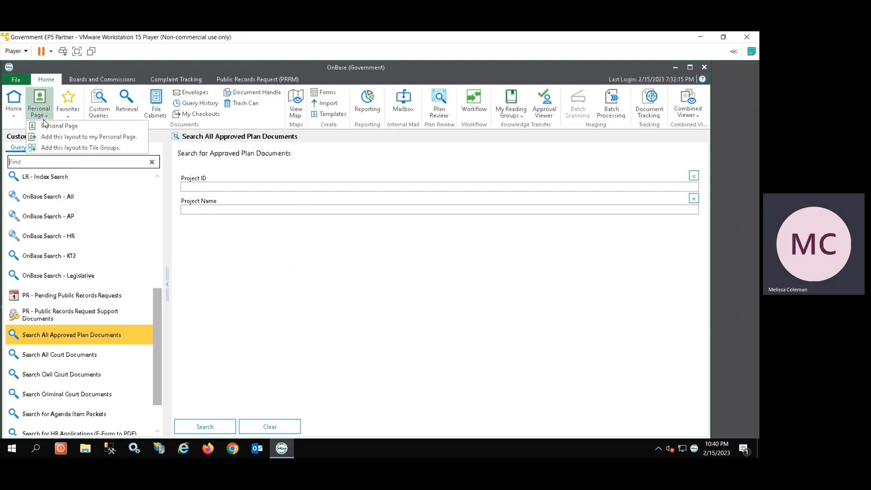
{"action": "left_click", "coordinate": [59, 138]}
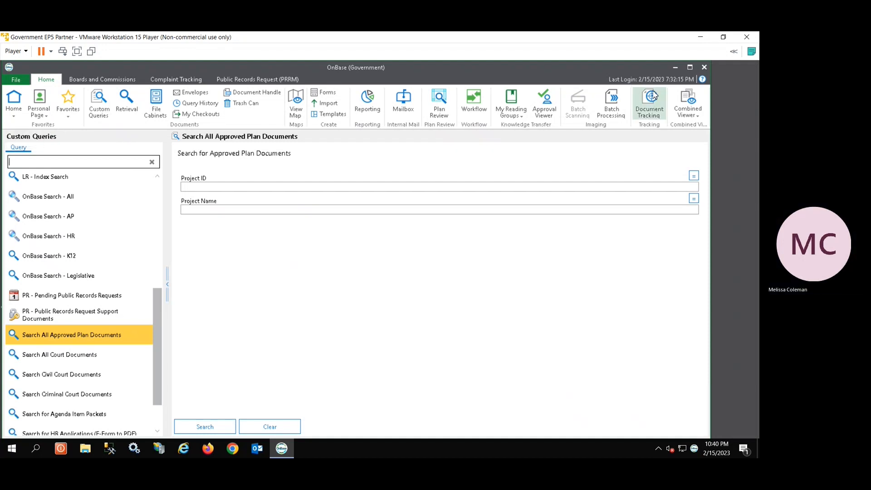
Add the Batch Processing layout to the Personal Page and return to that page.
{"action": "left_click", "coordinate": [621, 100]}
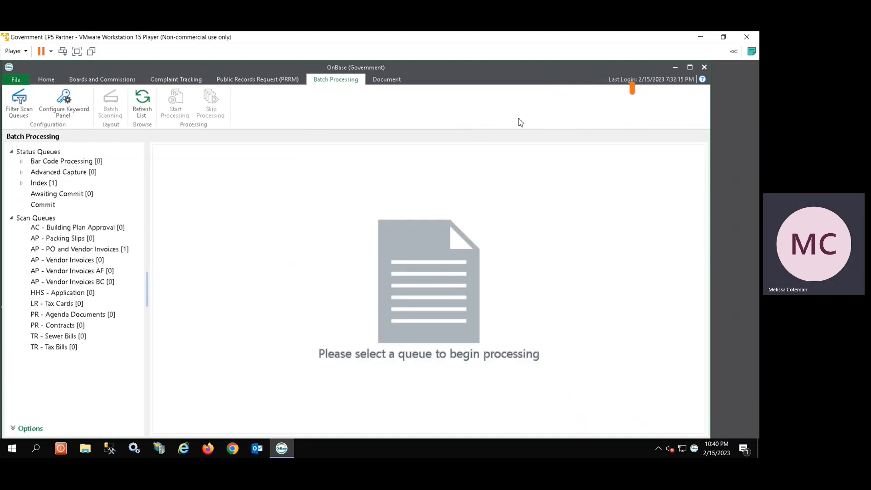
{"action": "left_click", "coordinate": [52, 84]}
{"action": "left_click", "coordinate": [48, 117]}
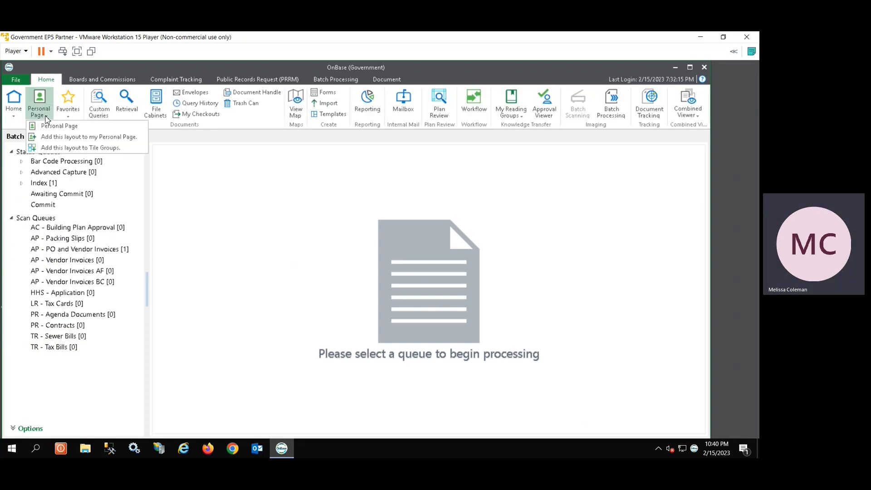
{"action": "left_click", "coordinate": [56, 138]}
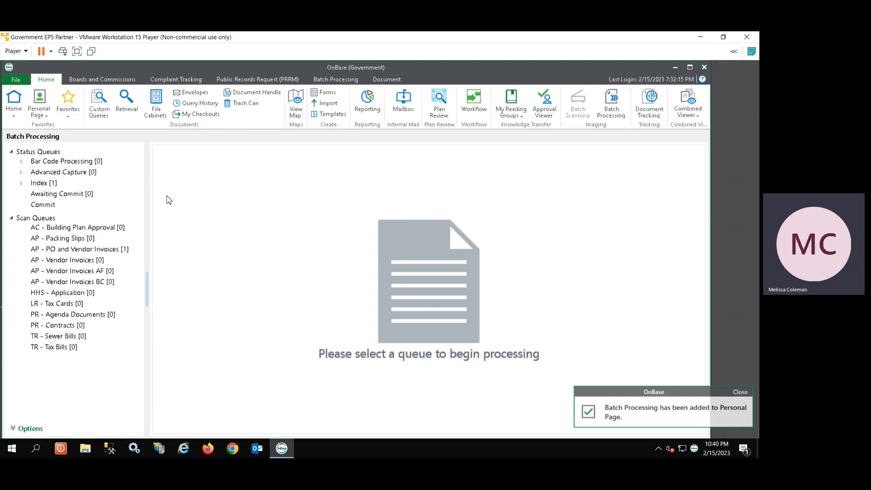
{"action": "left_click", "coordinate": [41, 105]}
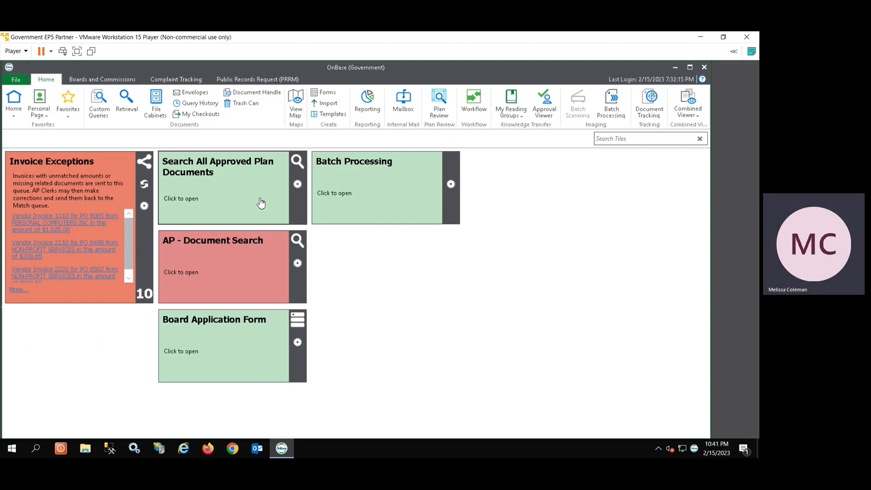
Create a new tile group named HR Tile Group in Tile Group Administration.
{"action": "left_click", "coordinate": [16, 79]}
{"action": "mouse_move", "coordinate": [68, 206]}
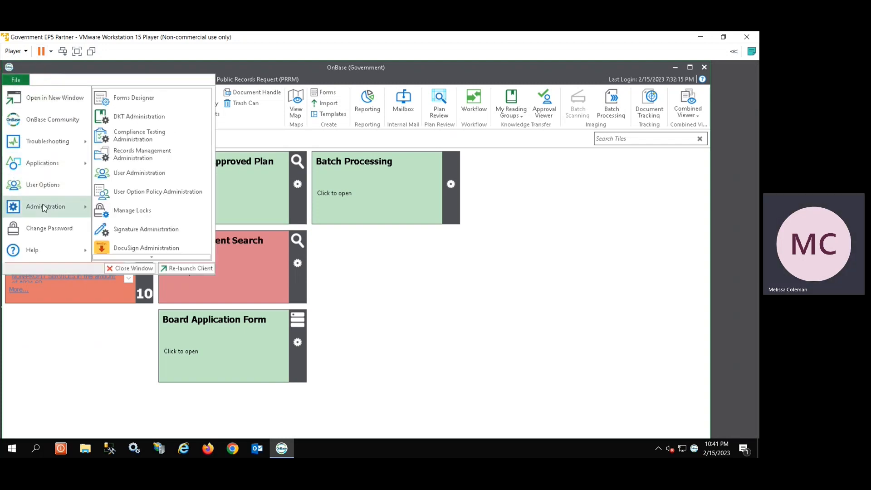
{"action": "scroll", "coordinate": [156, 217], "scroll_direction": "down", "scroll_amount": 3}
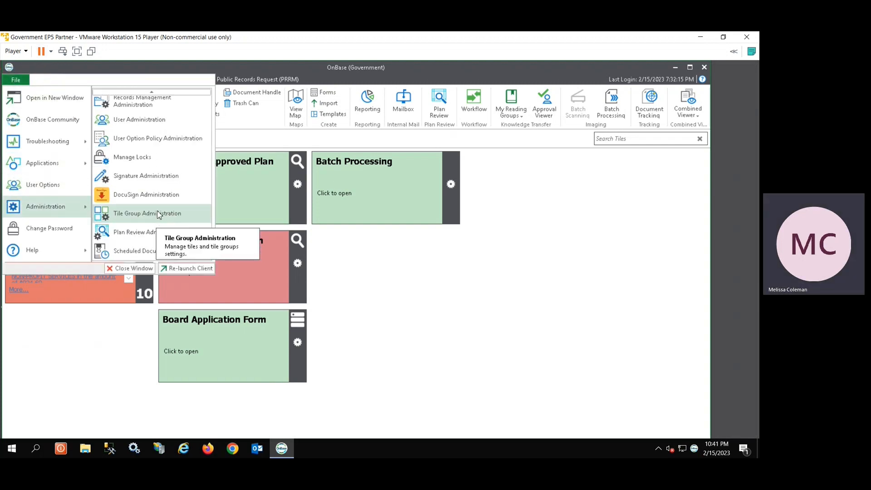
{"action": "left_click", "coordinate": [159, 213]}
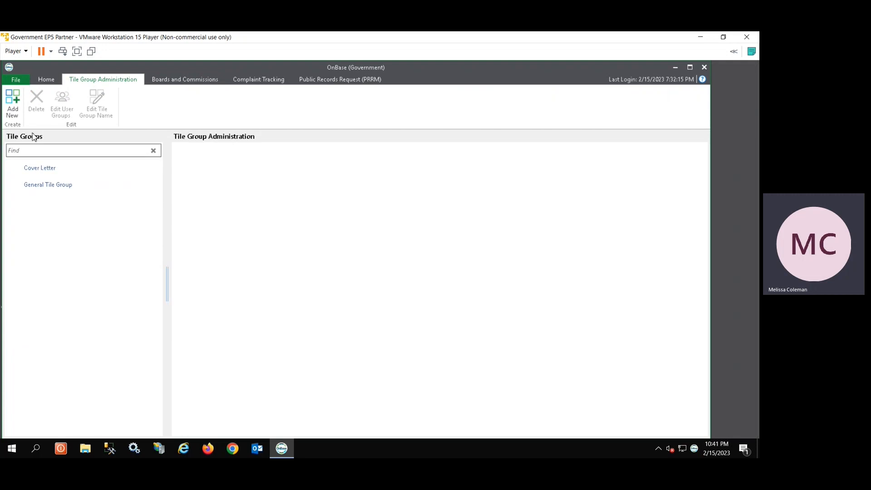
{"action": "left_click", "coordinate": [15, 112]}
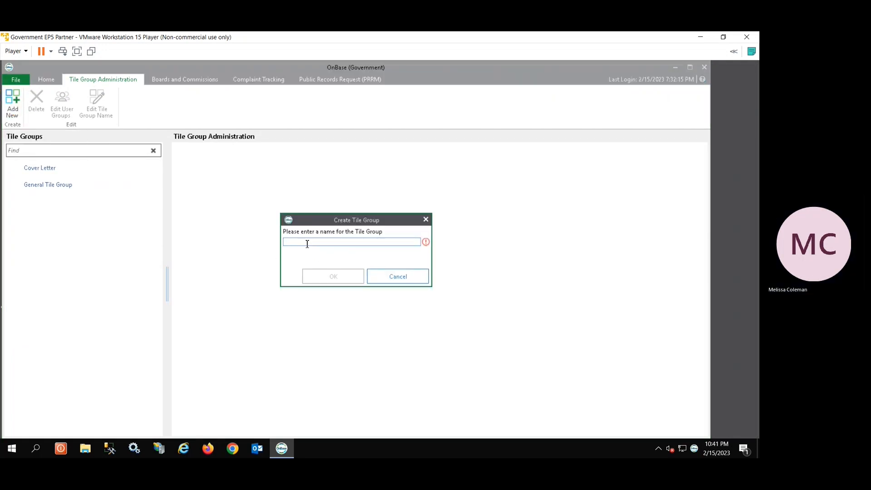
{"action": "type", "text": "HR"}
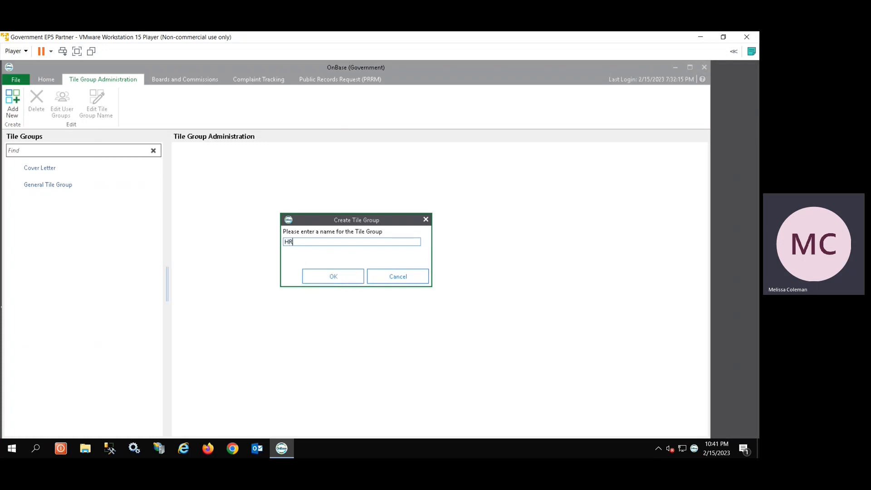
{"action": "type", "text": " Tile "}
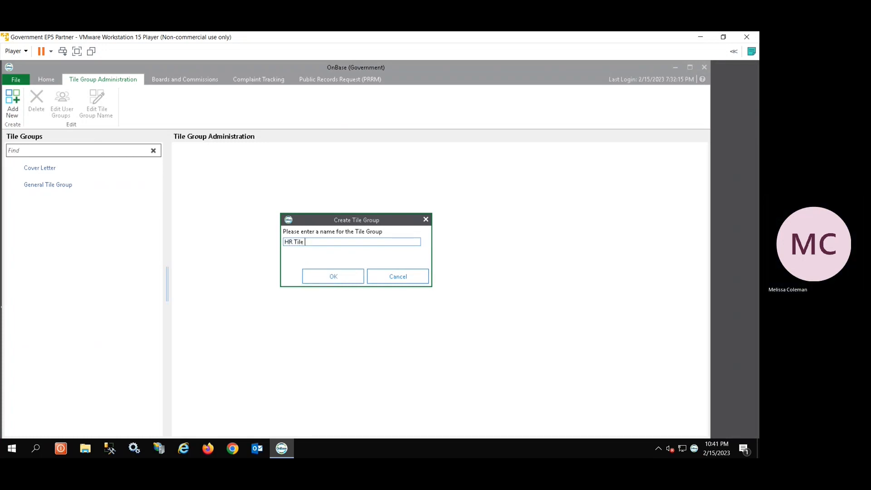
{"action": "type", "text": "Group"}
{"action": "left_click", "coordinate": [329, 278]}
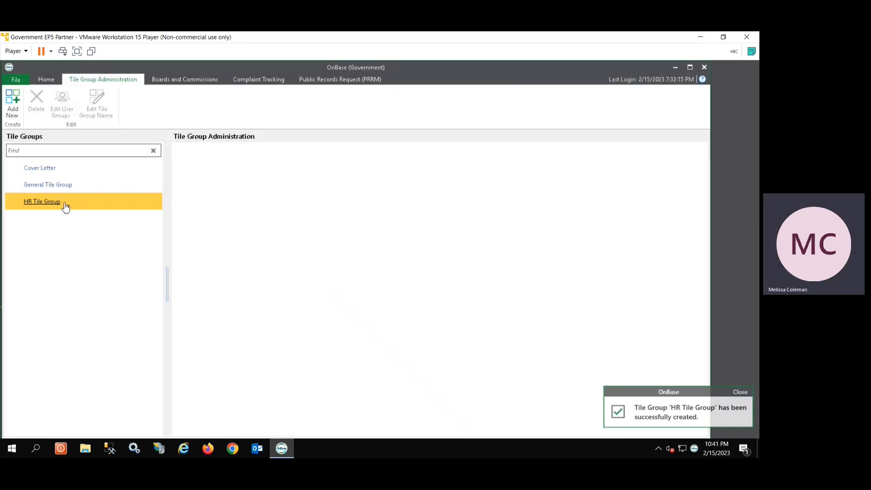
Assign the HR DEPARTMENT user group to HR Tile Group.
{"action": "left_click", "coordinate": [82, 208]}
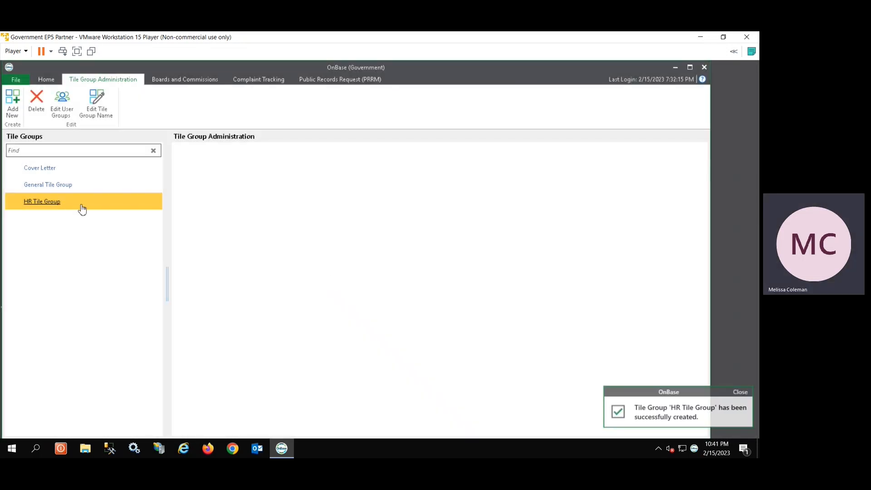
{"action": "left_click", "coordinate": [66, 102]}
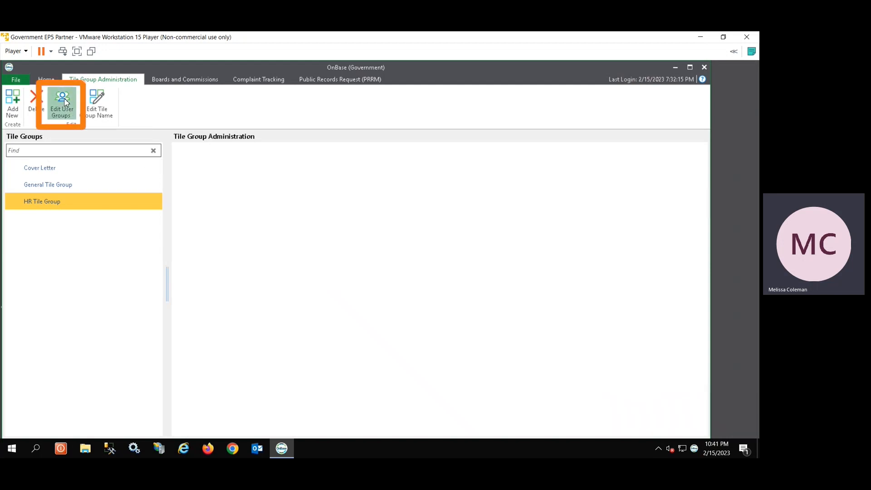
{"action": "scroll", "coordinate": [272, 244], "scroll_direction": "down", "scroll_amount": 12}
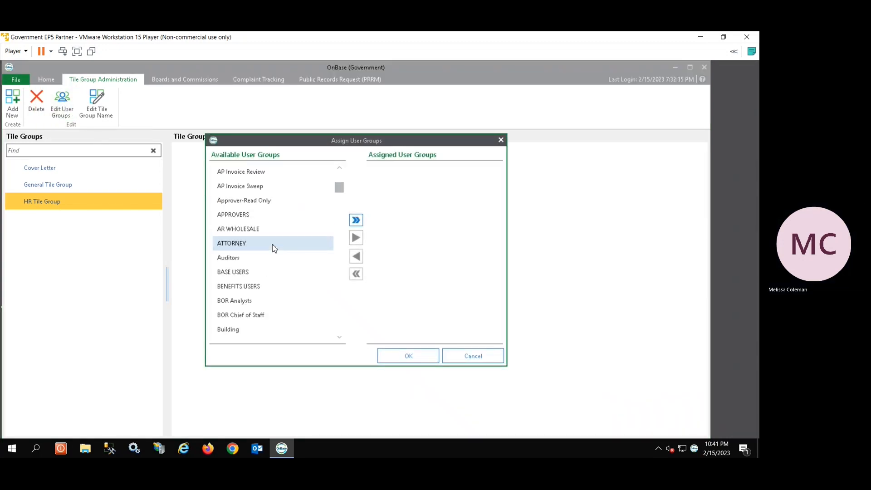
{"action": "scroll", "coordinate": [272, 248], "scroll_direction": "down", "scroll_amount": 10}
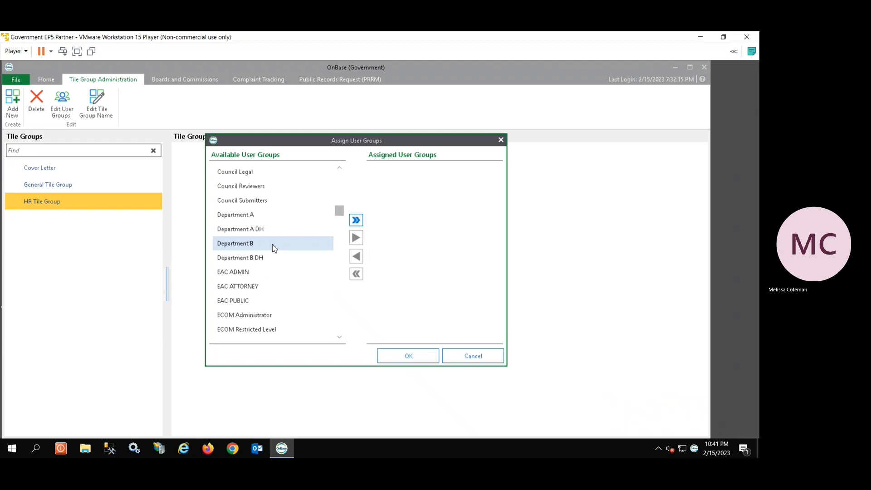
{"action": "scroll", "coordinate": [273, 248], "scroll_direction": "down", "scroll_amount": 6}
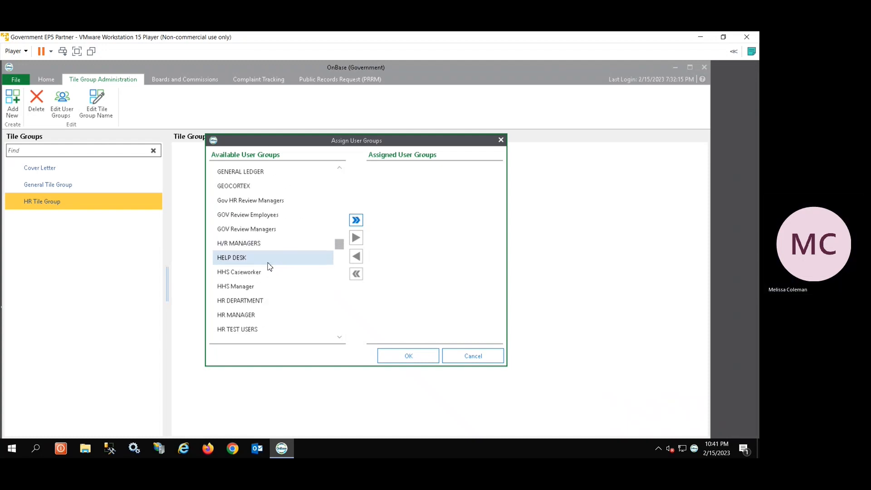
{"action": "left_click", "coordinate": [265, 301]}
{"action": "left_click", "coordinate": [356, 238]}
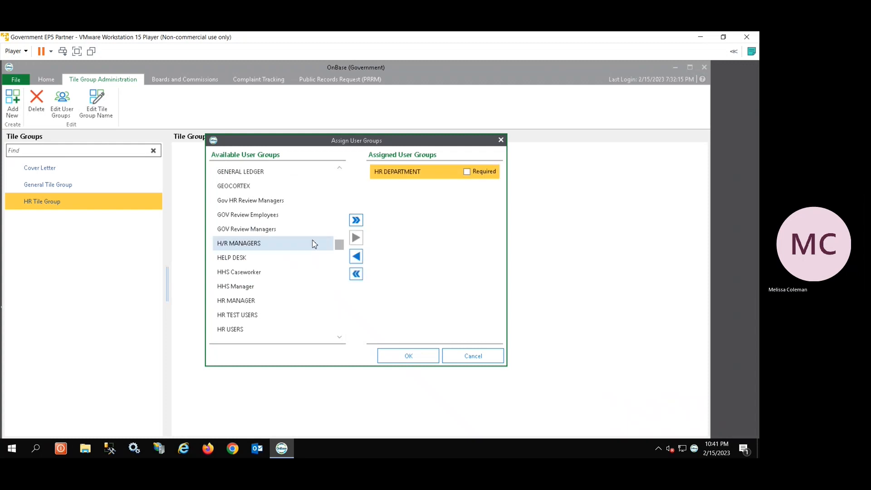
Assign the MANAGER user group as well, mark the tile group as required for HR DEPARTMENT, and save the assignments.
{"action": "scroll", "coordinate": [286, 243], "scroll_direction": "down", "scroll_amount": 5}
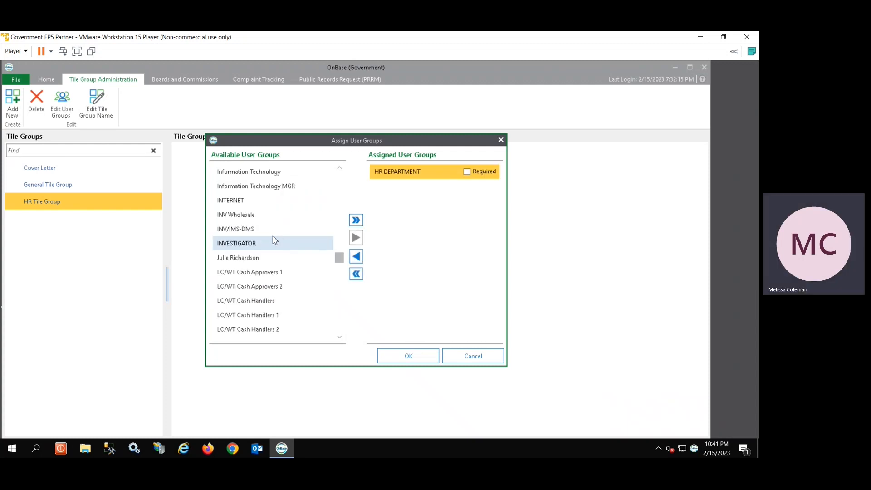
{"action": "scroll", "coordinate": [273, 239], "scroll_direction": "down", "scroll_amount": 8}
{"action": "scroll", "coordinate": [273, 239], "scroll_direction": "up", "scroll_amount": 4}
{"action": "left_click", "coordinate": [262, 203]}
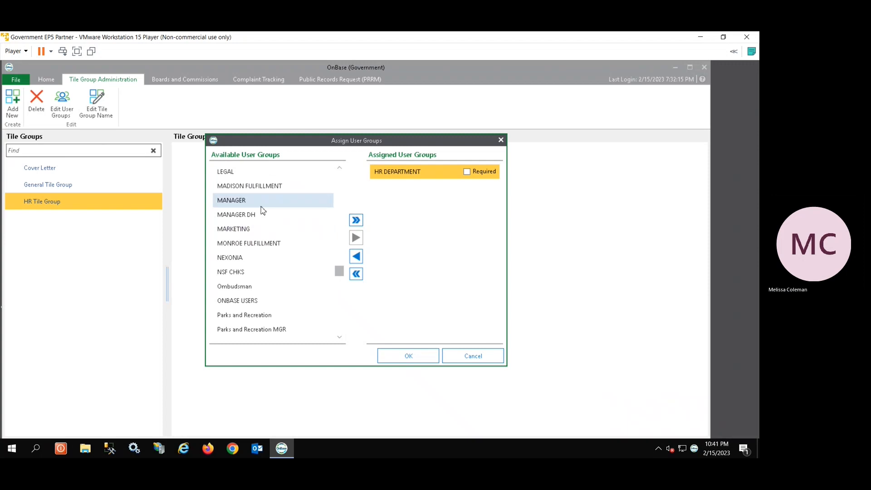
{"action": "left_click", "coordinate": [357, 238]}
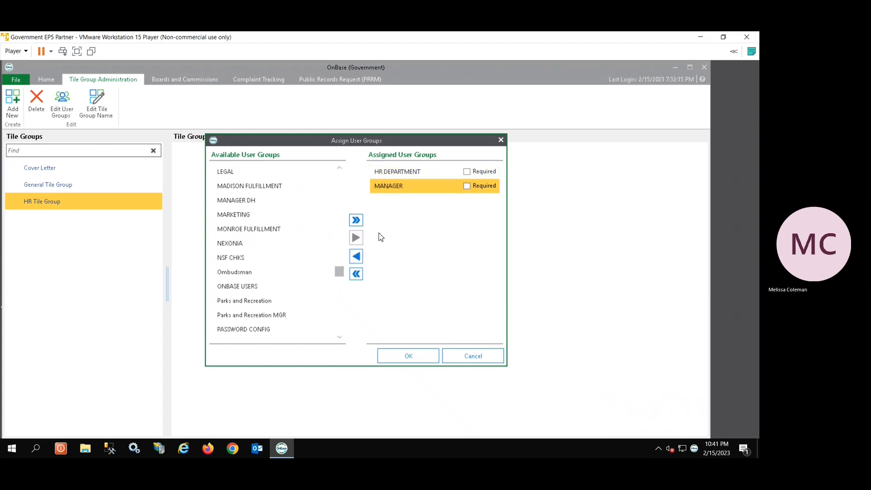
{"action": "left_click", "coordinate": [468, 172]}
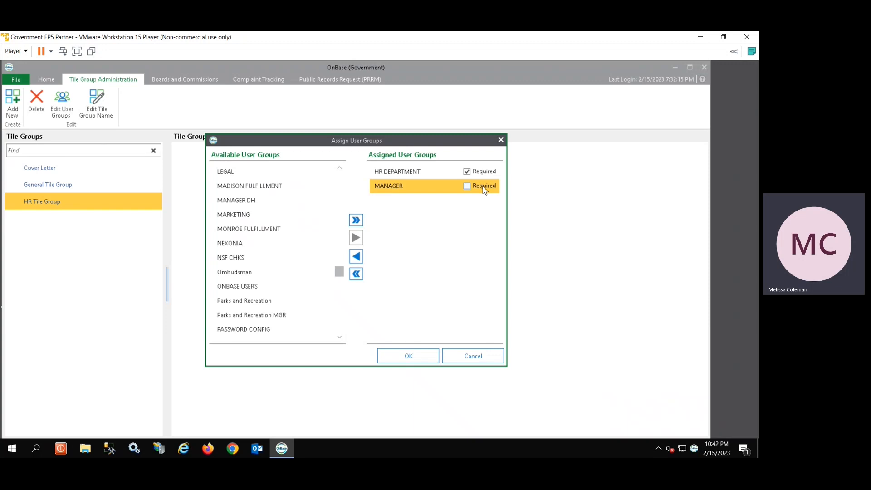
{"action": "left_click", "coordinate": [422, 362]}
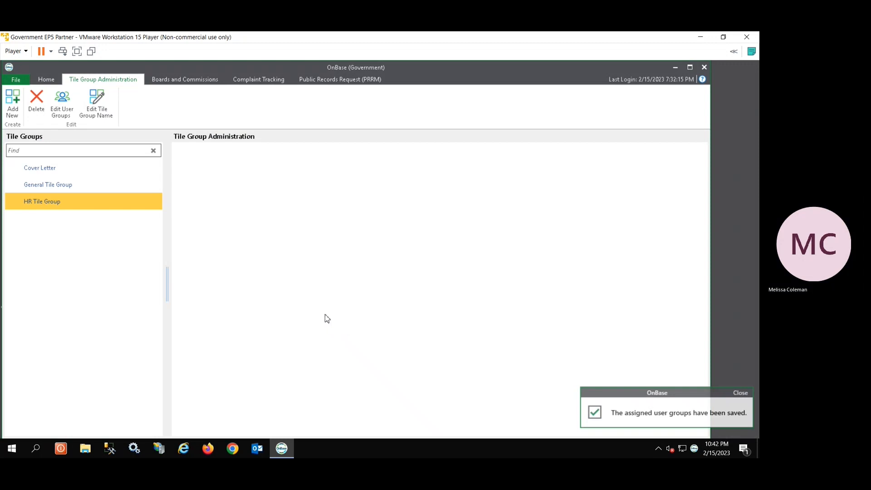
Open the OnBase Search - All query from the Custom Queries list.
{"action": "left_click", "coordinate": [47, 80]}
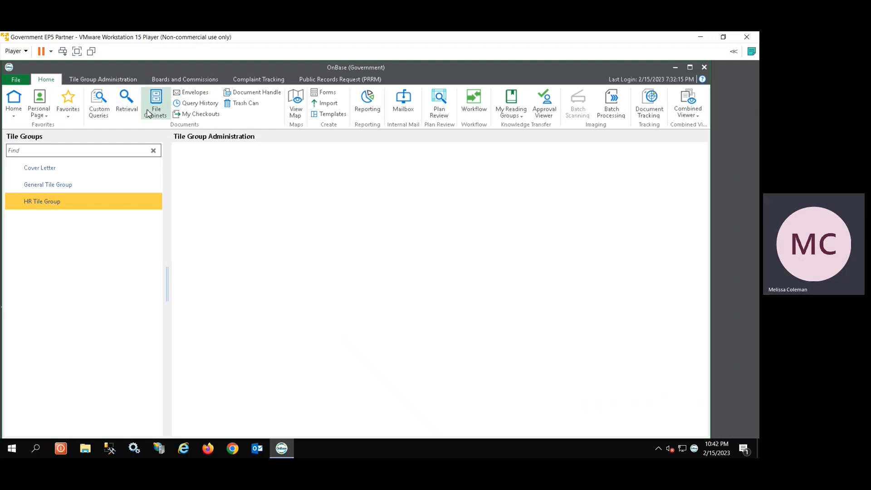
{"action": "left_click", "coordinate": [105, 108]}
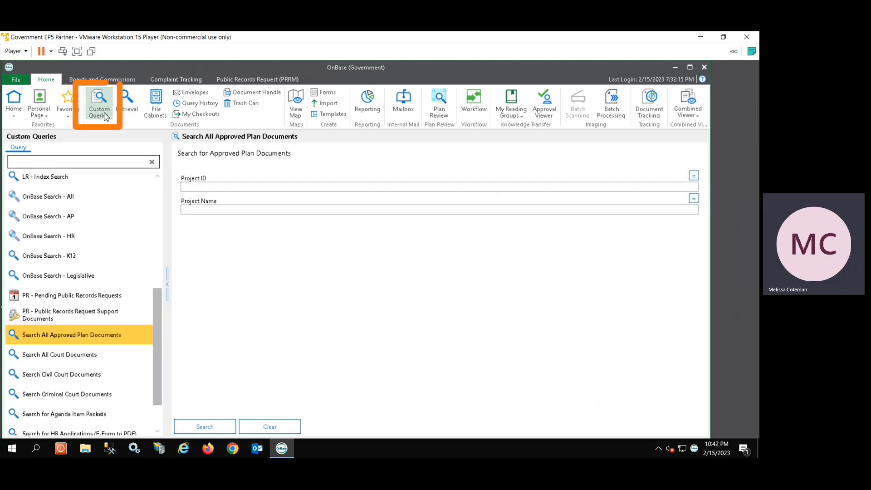
{"action": "left_click", "coordinate": [59, 200]}
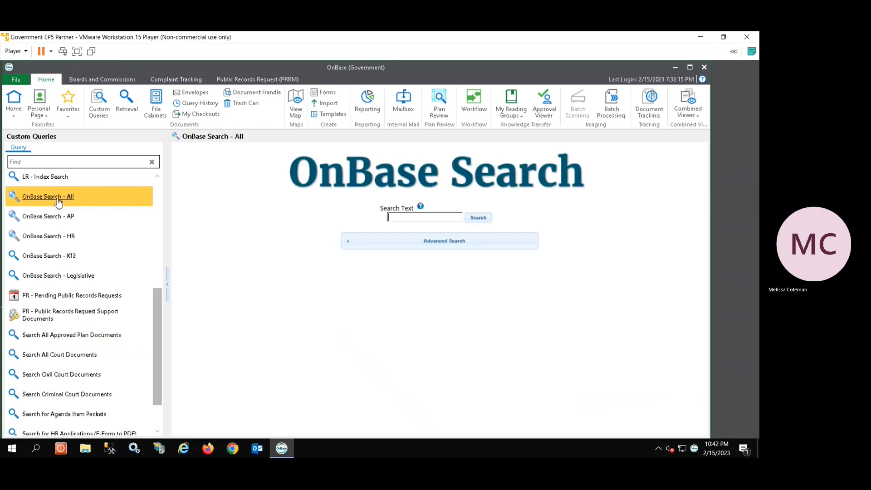
Add the OnBase Search - All layout to HR Tile Group and return to the Personal Page.
{"action": "left_click", "coordinate": [44, 117]}
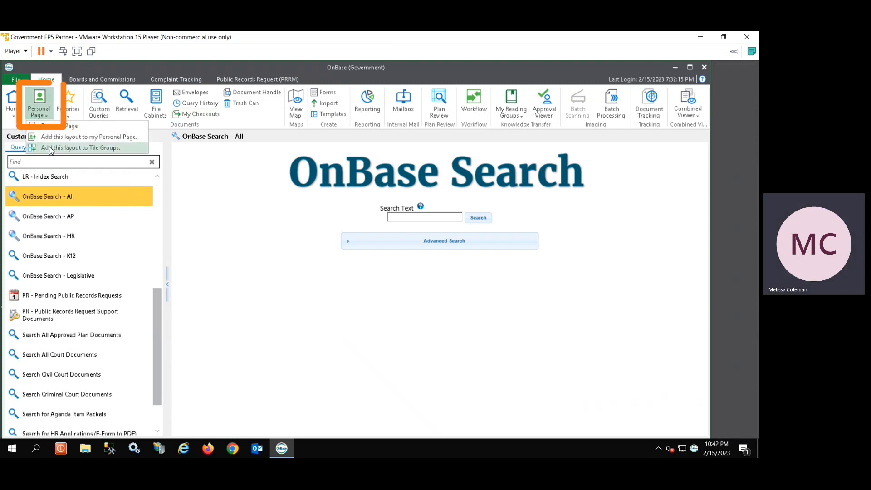
{"action": "left_click", "coordinate": [86, 148]}
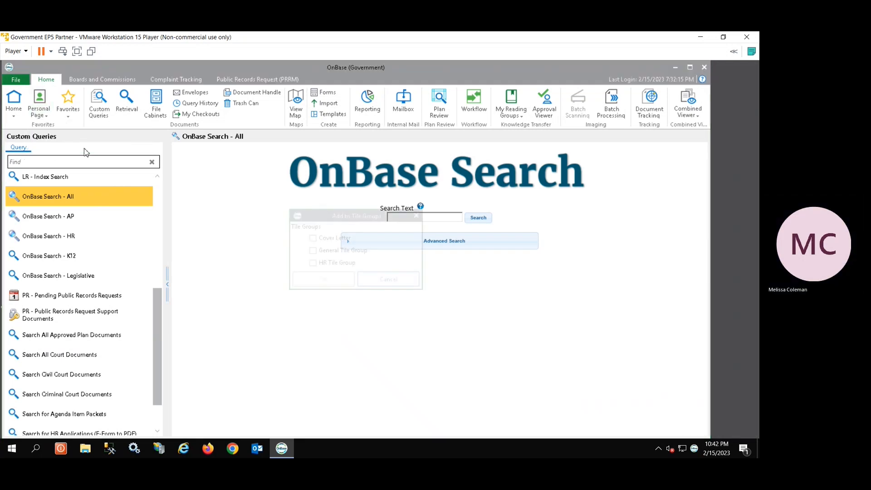
{"action": "left_click", "coordinate": [320, 266]}
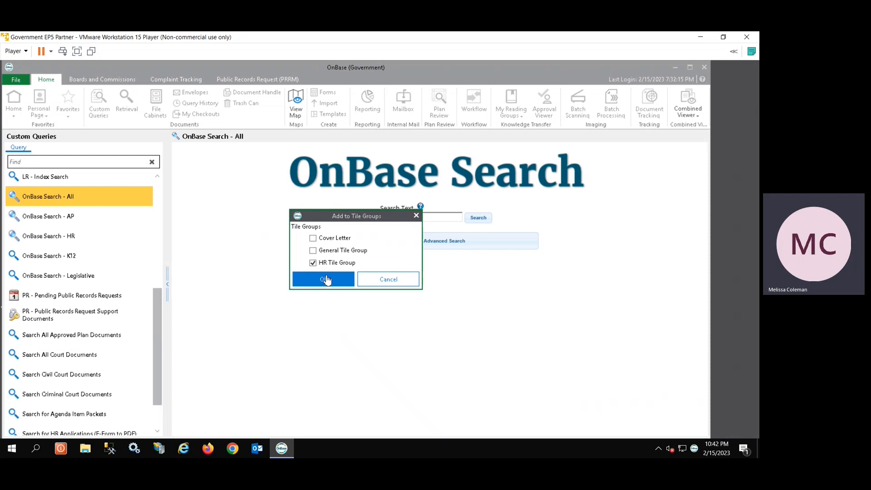
{"action": "left_click", "coordinate": [327, 282]}
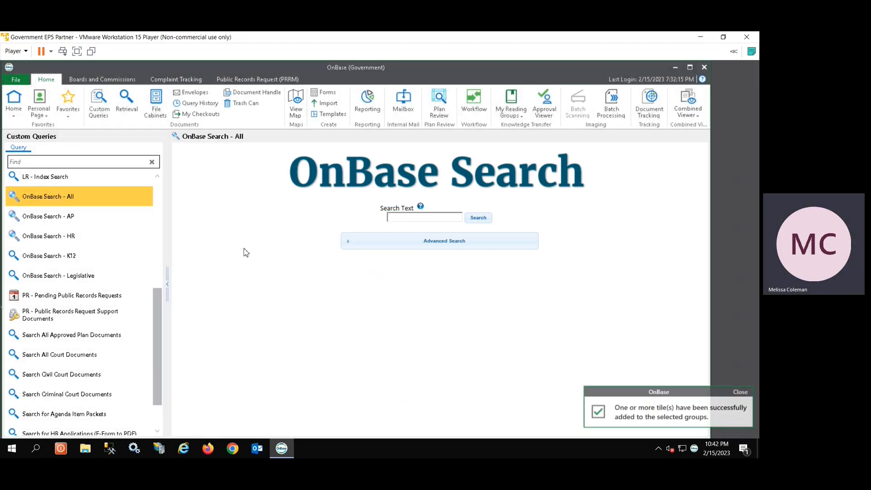
{"action": "left_click", "coordinate": [37, 97]}
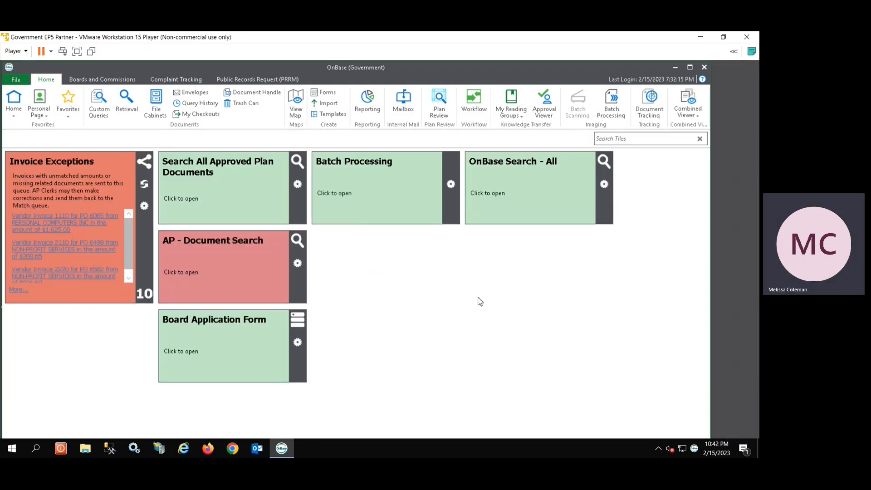